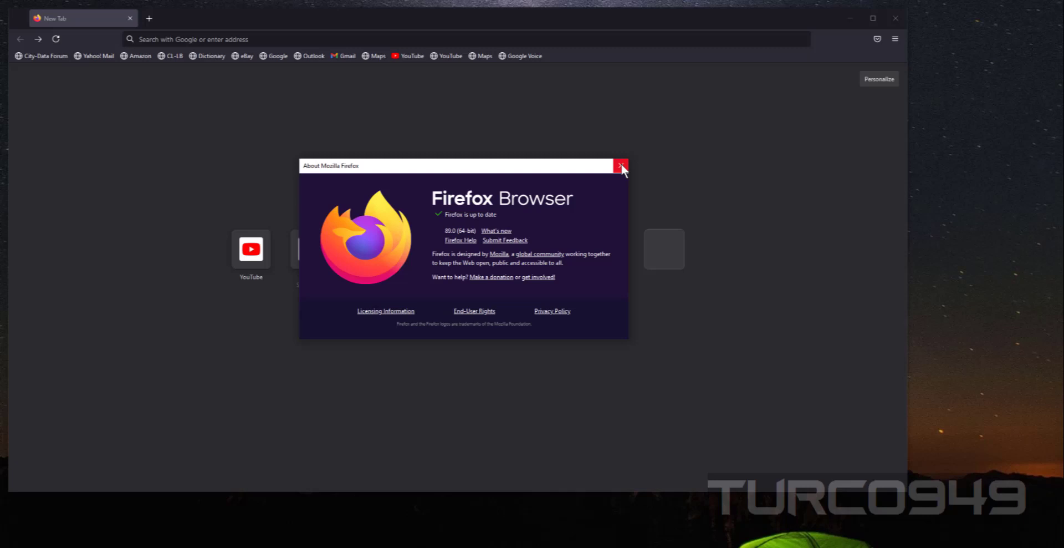
Close the About Mozilla Firefox window and show the menu bar.
{"action": "left_click", "coordinate": [621, 165]}
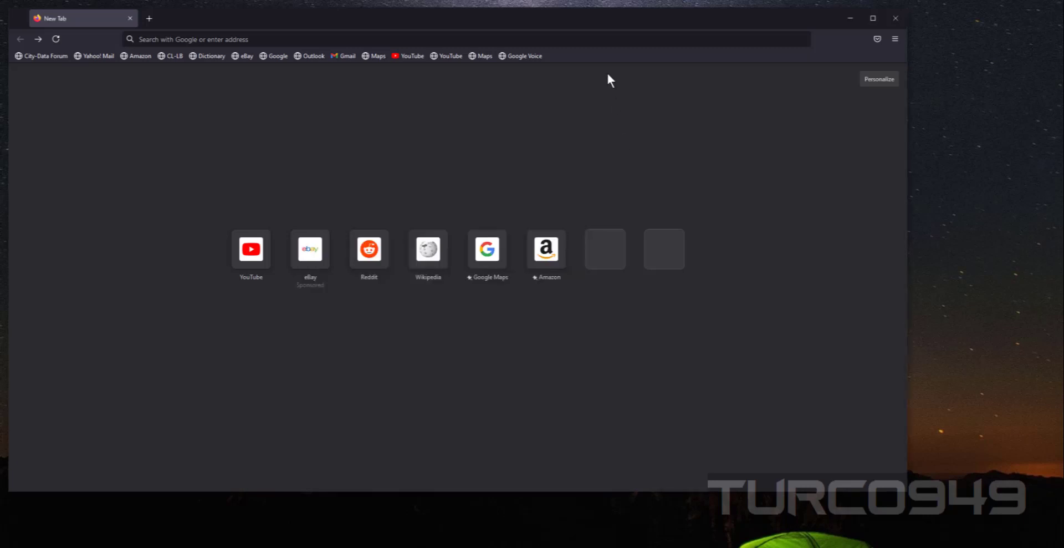
{"action": "right_click", "coordinate": [626, 12]}
{"action": "right_click", "coordinate": [617, 16]}
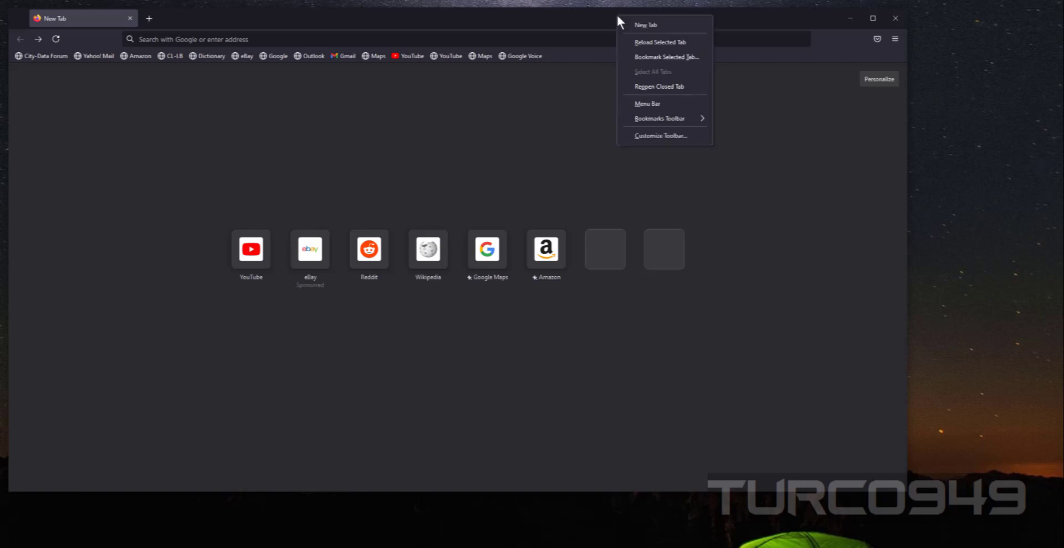
{"action": "left_click", "coordinate": [671, 104]}
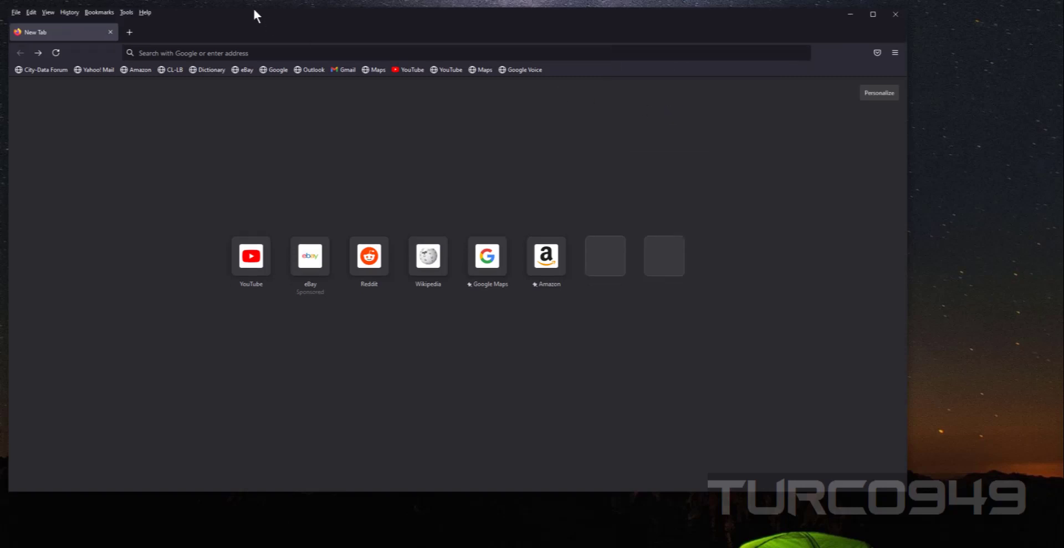
Check the browser version in the About Firefox window, close it and hide the menu bar.
{"action": "left_click", "coordinate": [145, 12]}
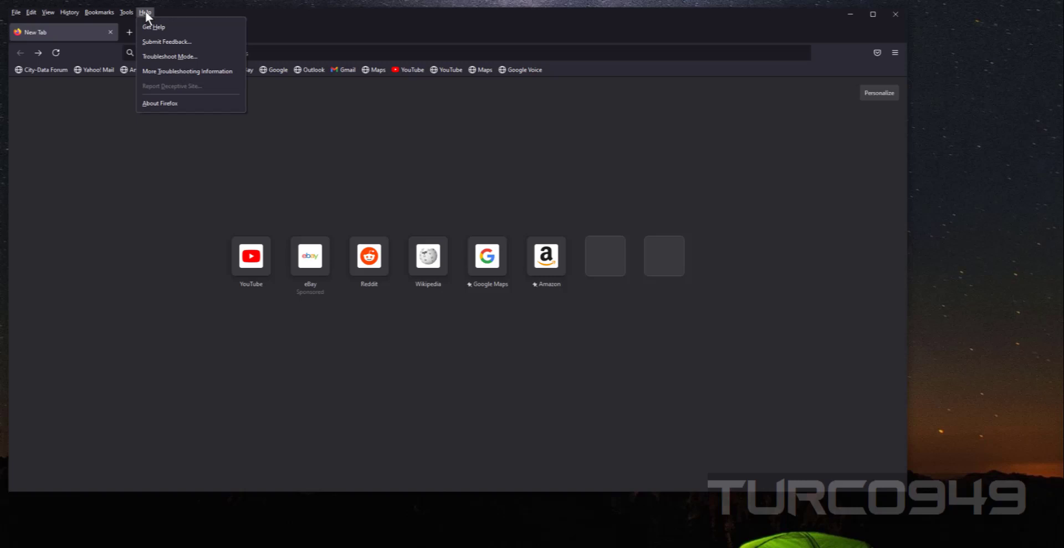
{"action": "left_click", "coordinate": [158, 104]}
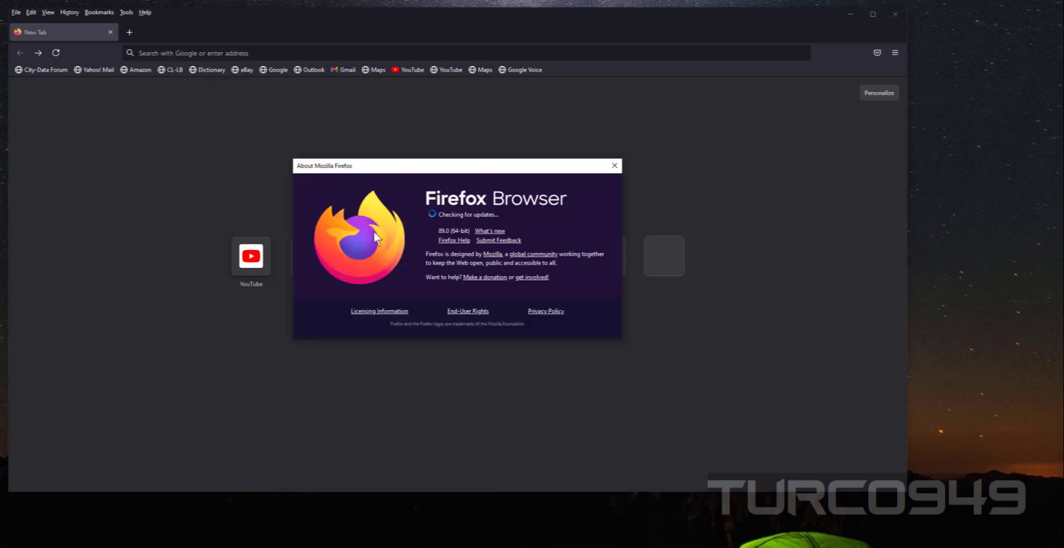
{"action": "left_click", "coordinate": [614, 166]}
{"action": "right_click", "coordinate": [640, 23]}
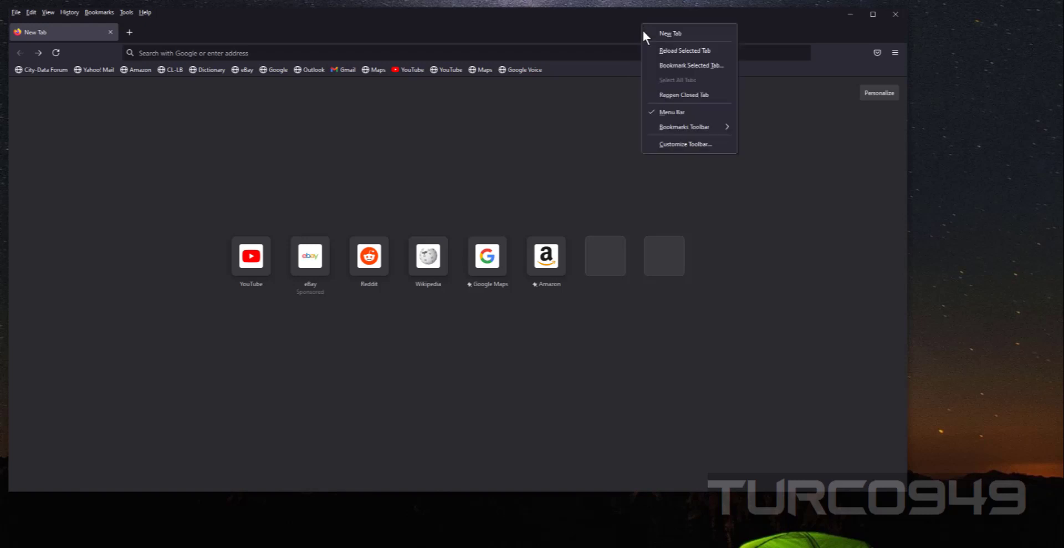
{"action": "left_click", "coordinate": [669, 112]}
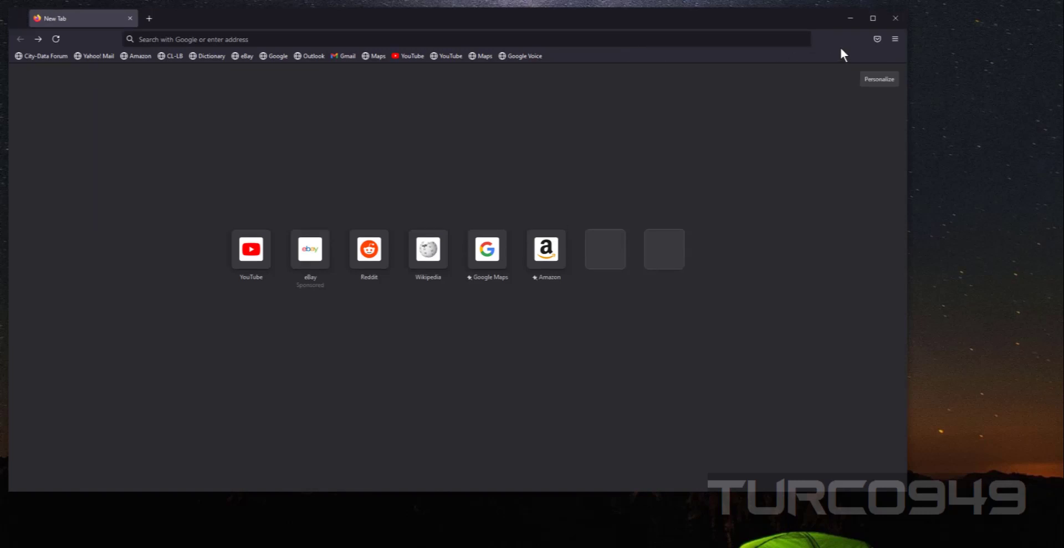
Open toolbar customization and set the bookmarks toolbar to Always Show.
{"action": "right_click", "coordinate": [858, 40]}
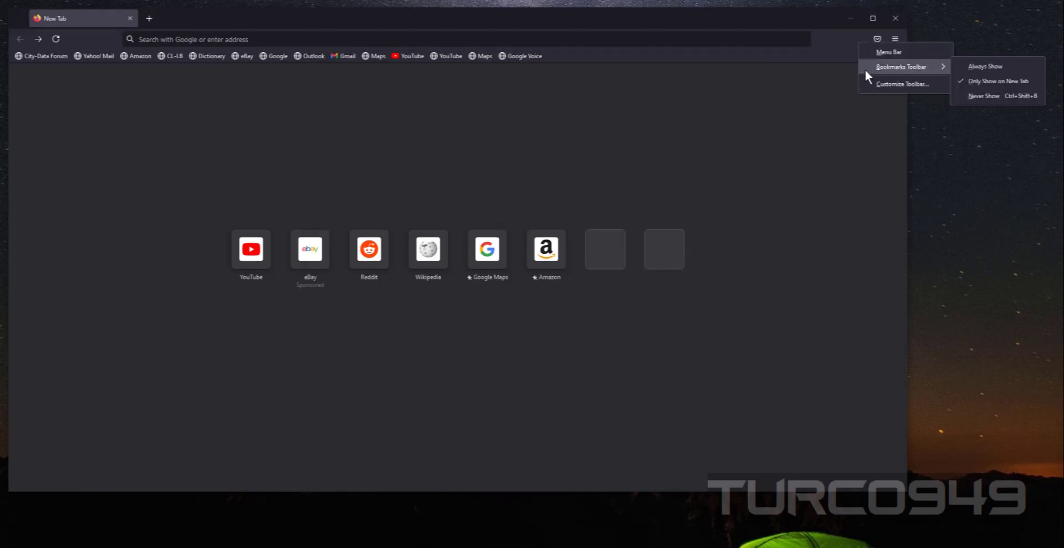
{"action": "left_click", "coordinate": [873, 86]}
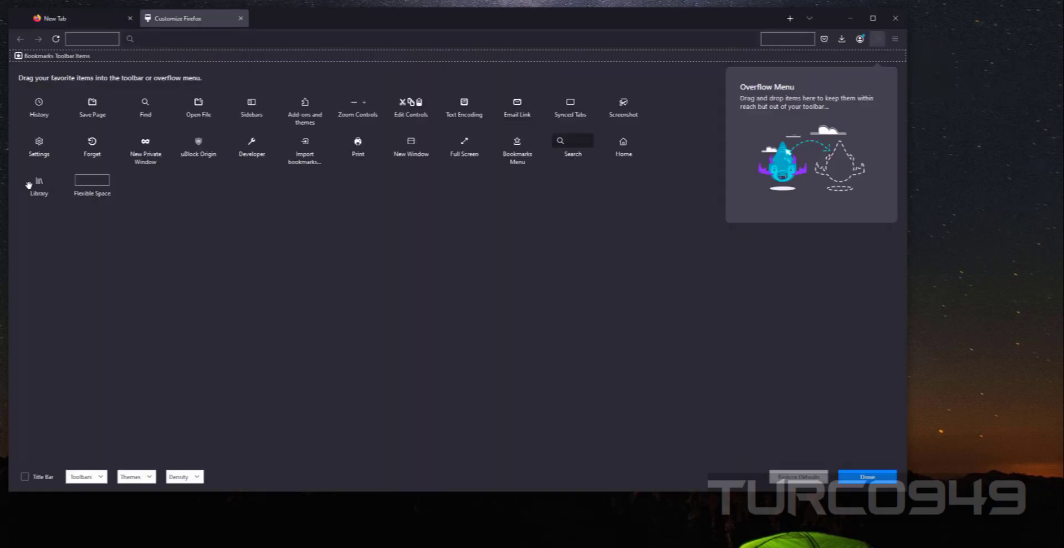
{"action": "left_click", "coordinate": [100, 479]}
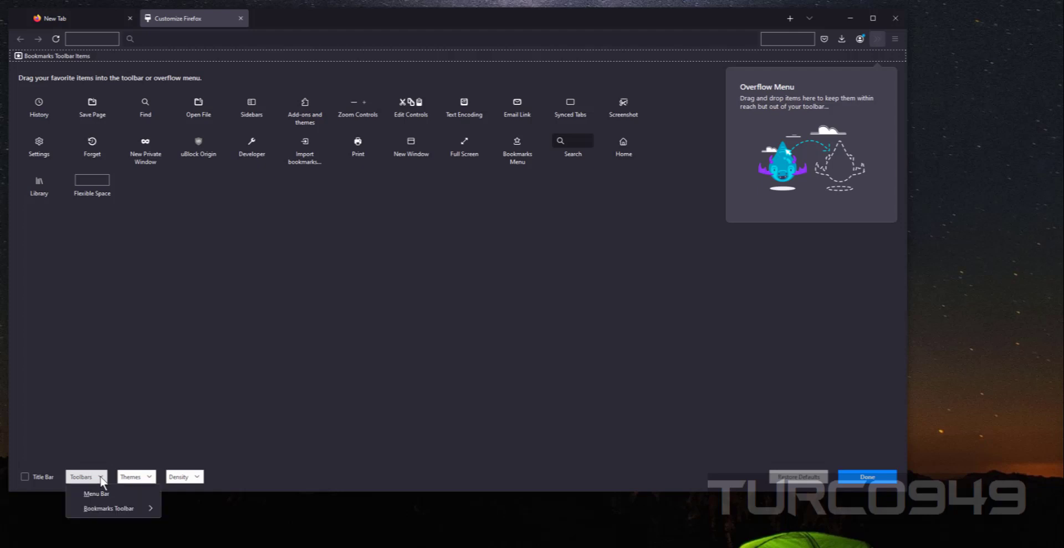
{"action": "mouse_move", "coordinate": [101, 509]}
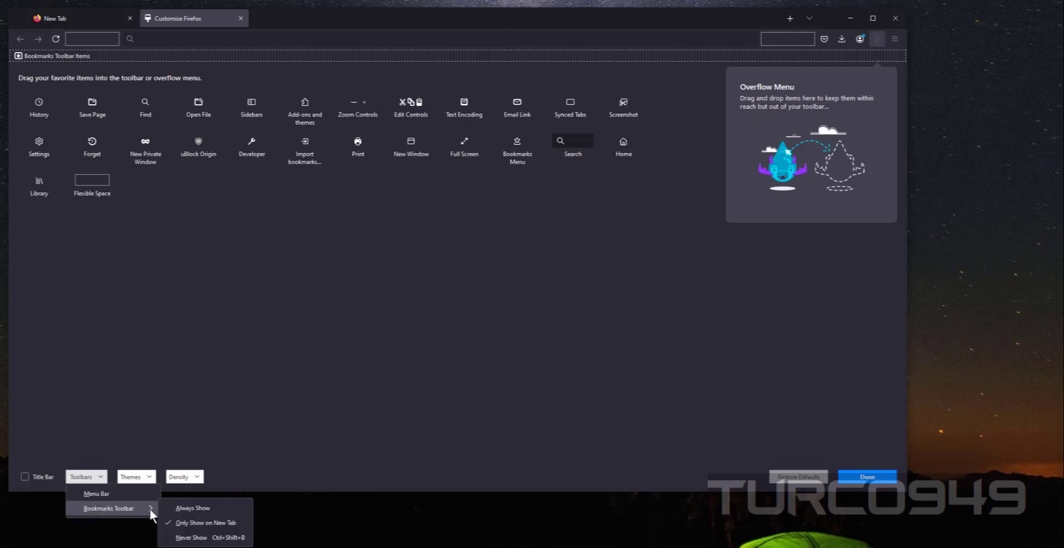
{"action": "left_click", "coordinate": [189, 507]}
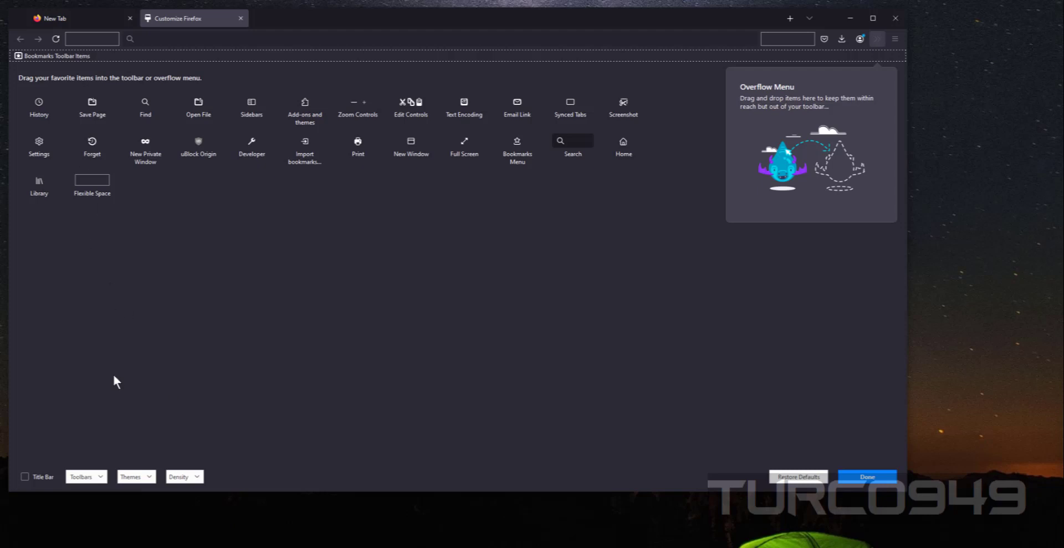
Set the bookmarks toolbar to Only Show on New Tab.
{"action": "left_click", "coordinate": [102, 478]}
{"action": "mouse_move", "coordinate": [128, 504]}
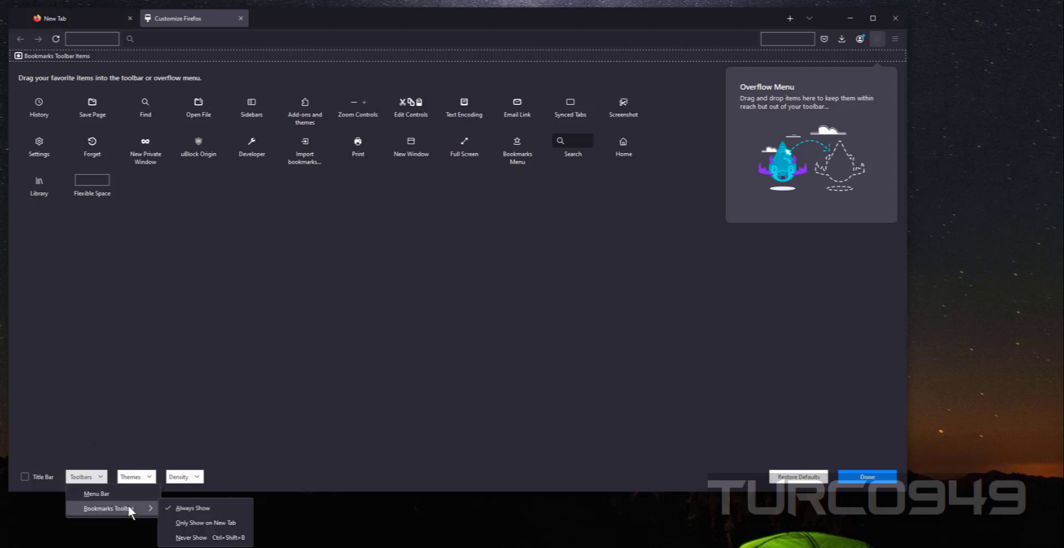
{"action": "left_click", "coordinate": [191, 511]}
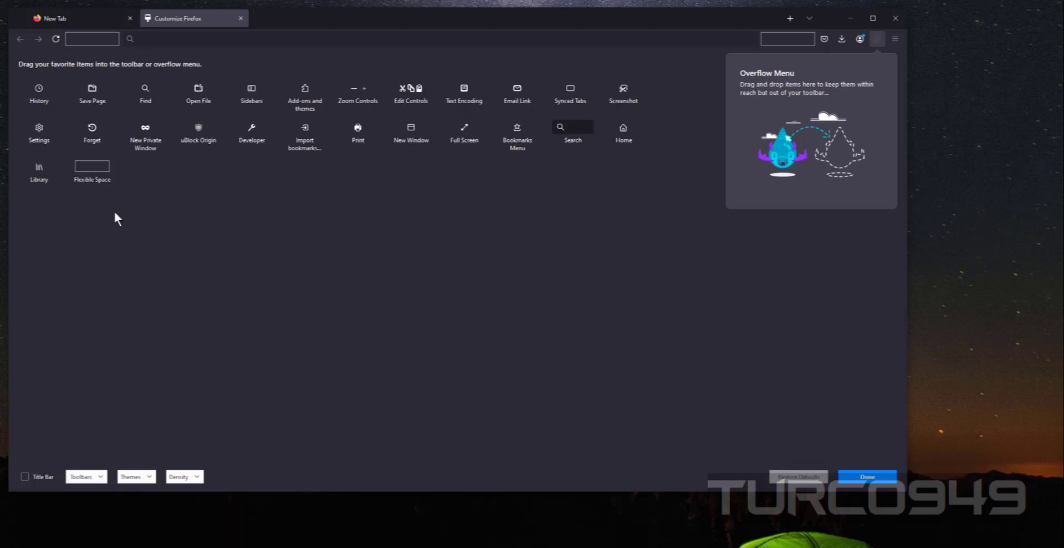
Set the bookmarks toolbar's visibility back to Always Show.
{"action": "left_click", "coordinate": [102, 477]}
{"action": "mouse_move", "coordinate": [121, 507]}
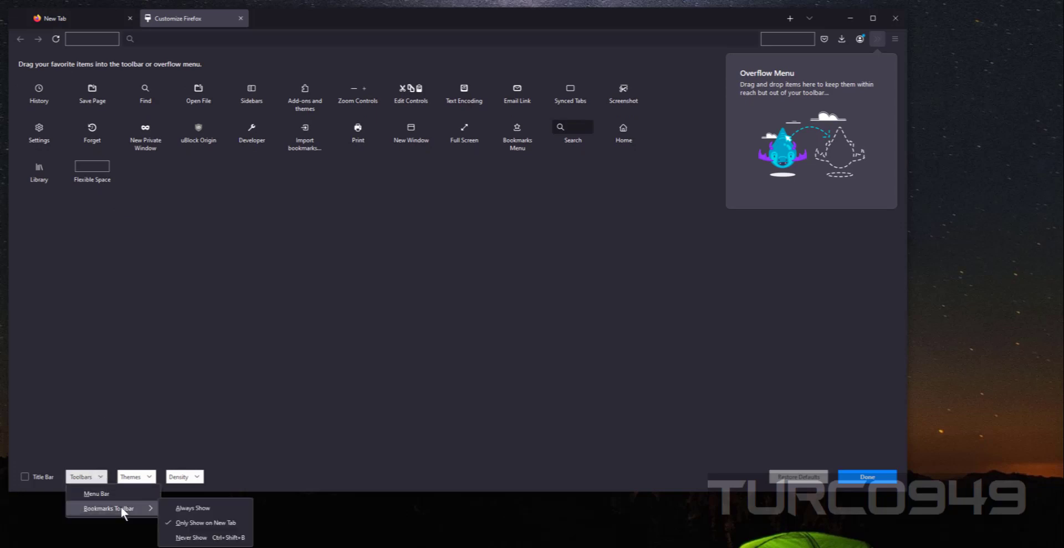
{"action": "left_click", "coordinate": [180, 507]}
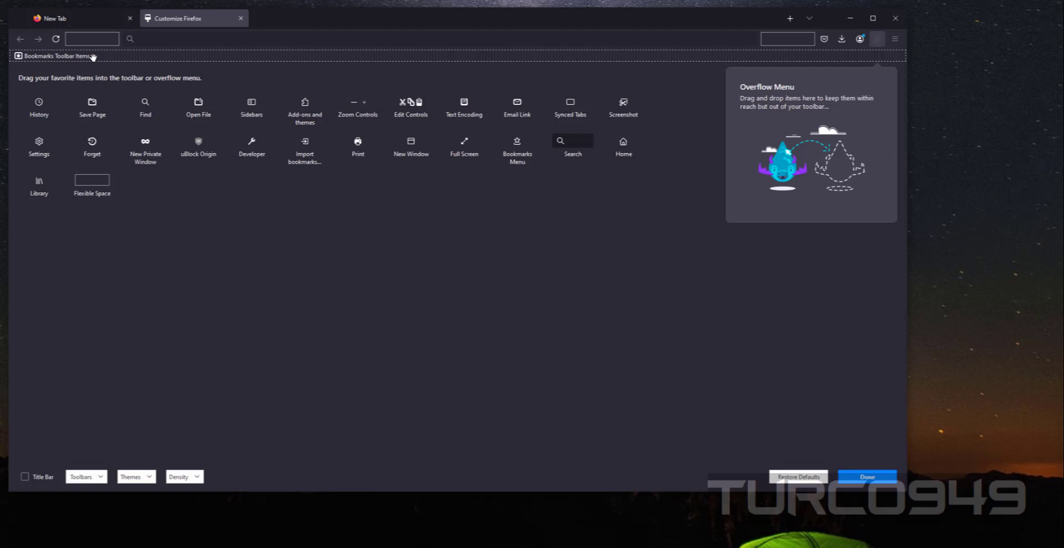
Move the Bookmarks Toolbar Items into the navigation toolbar, directly after the address bar, and finish customizing.
{"action": "left_click_drag", "start_coordinate": [93, 57], "coordinate": [752, 43]}
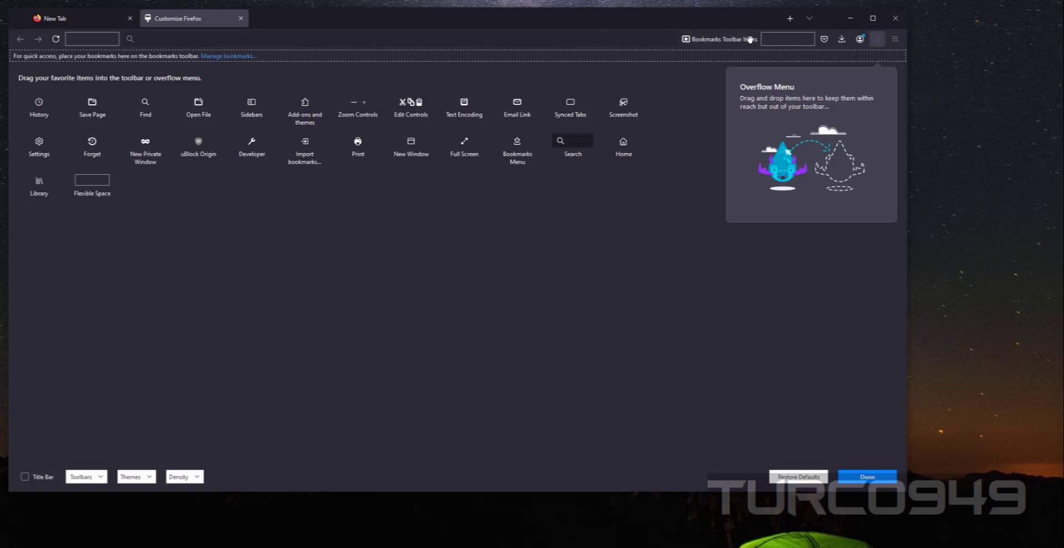
{"action": "left_click", "coordinate": [867, 476]}
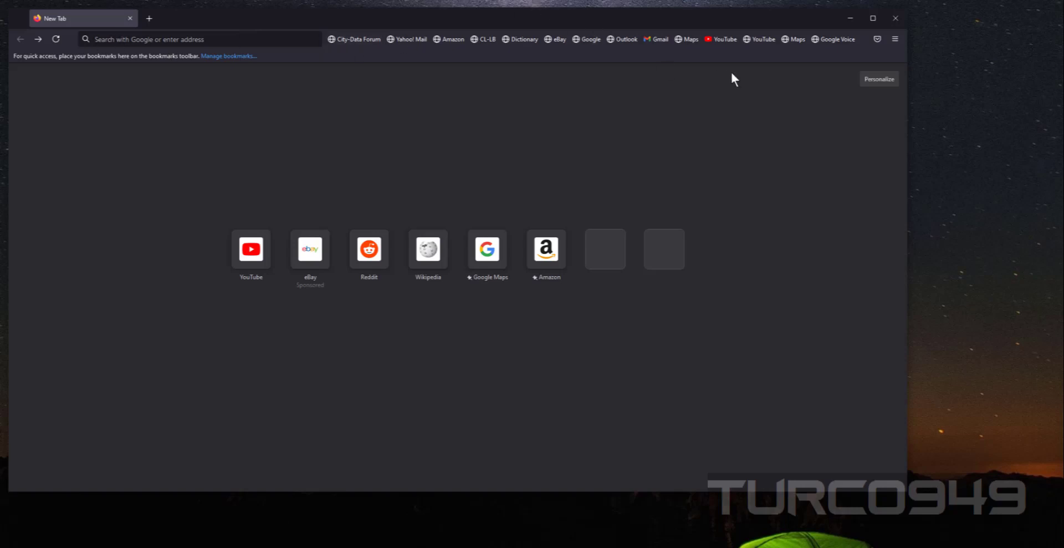
Reopen toolbar customization, place the Bookmarks Toolbar Items directly before the address bar in the navigation toolbar, and finish customizing.
{"action": "right_click", "coordinate": [867, 42]}
{"action": "left_click", "coordinate": [880, 88]}
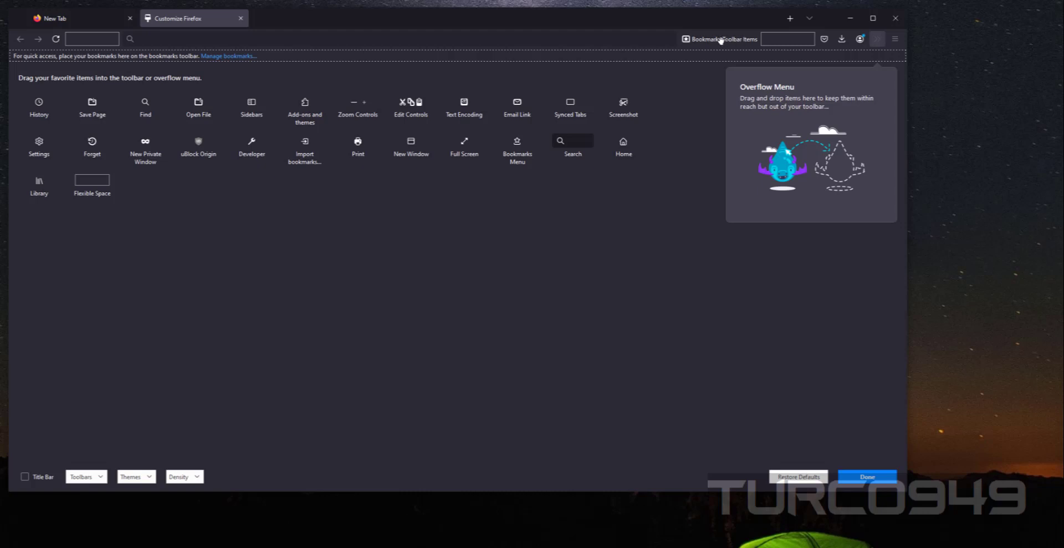
{"action": "left_click_drag", "start_coordinate": [721, 40], "coordinate": [161, 44]}
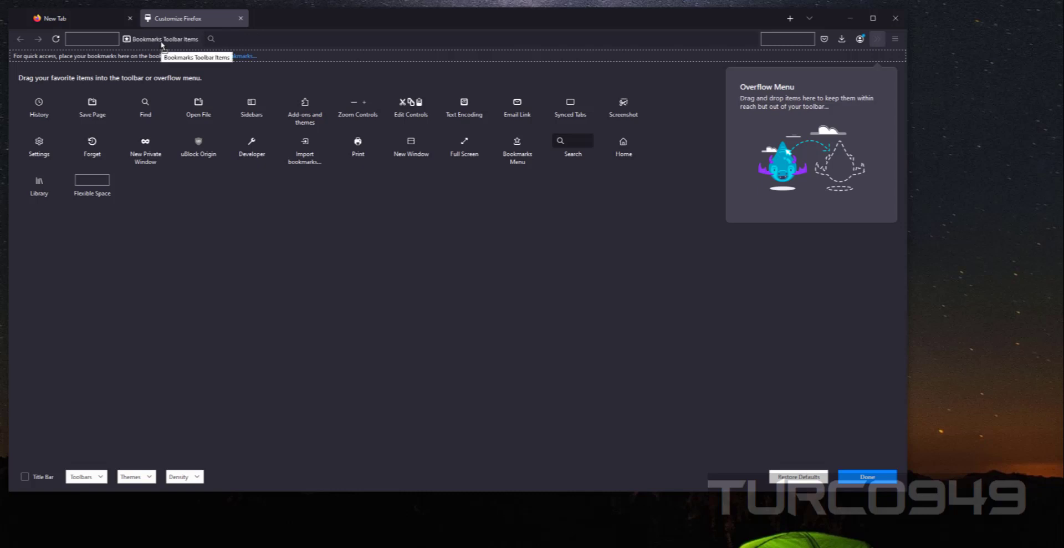
{"action": "left_click", "coordinate": [862, 476]}
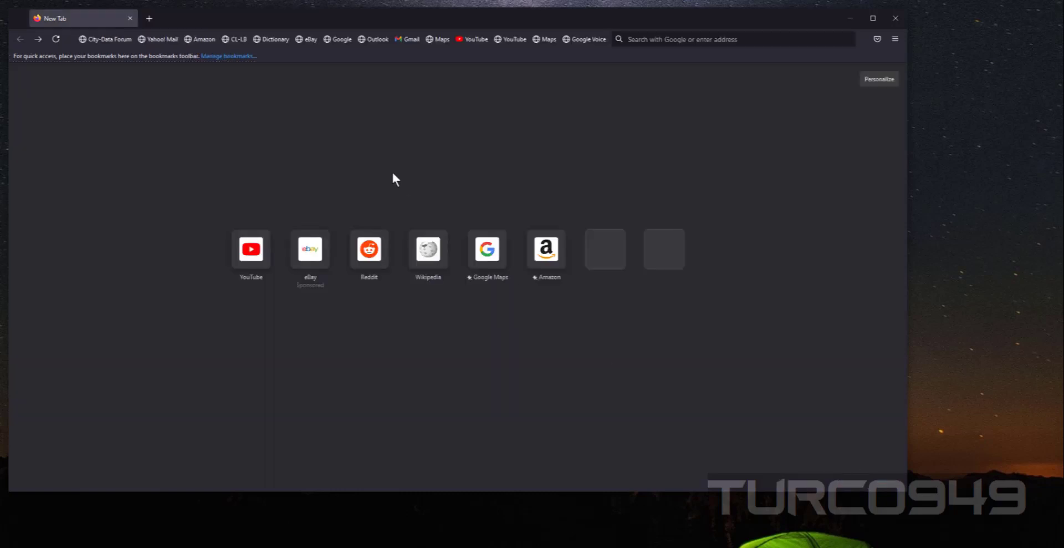
{"action": "left_click", "coordinate": [689, 38]}
{"action": "key", "text": "Escape"}
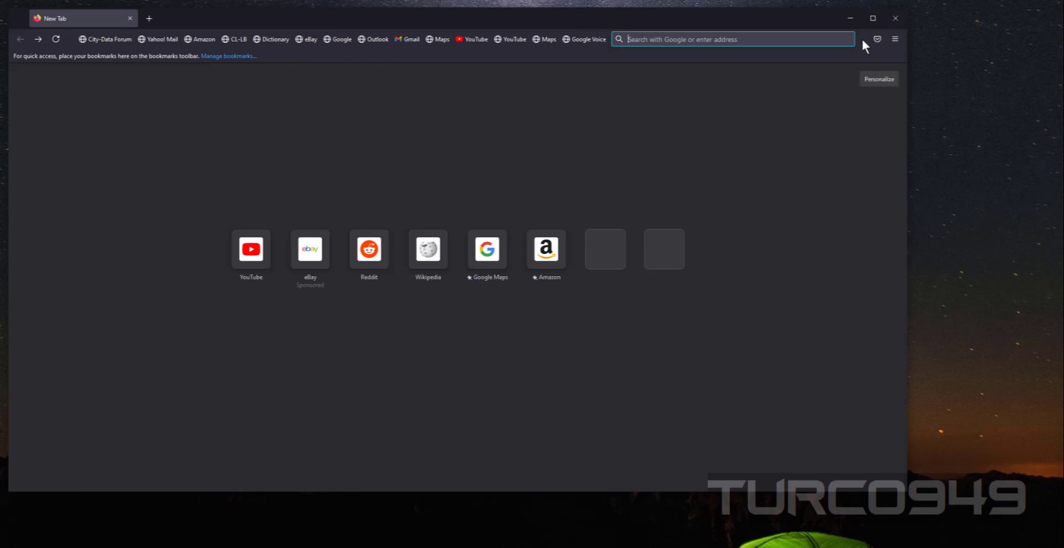
{"action": "left_click", "coordinate": [835, 39]}
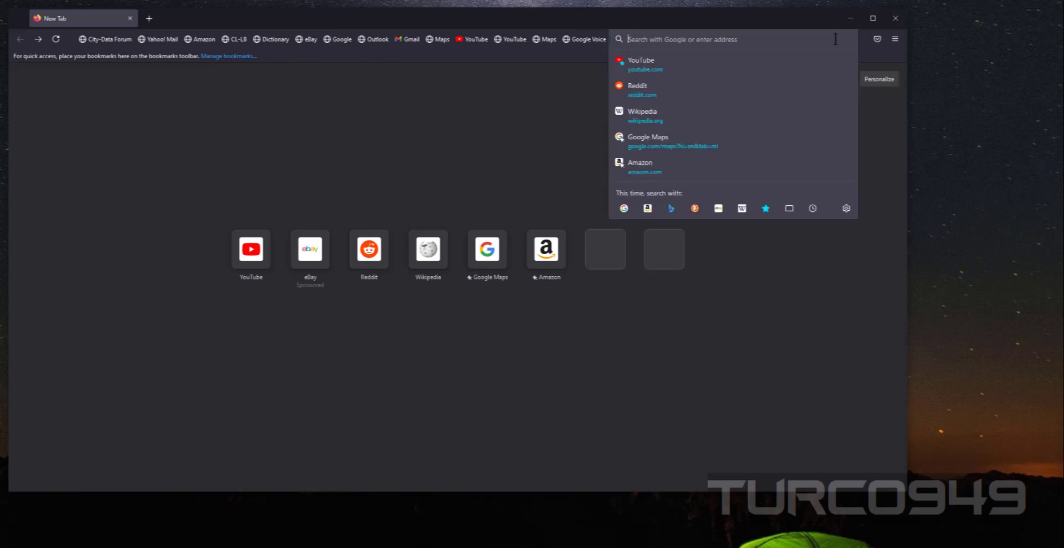
{"action": "key", "text": "Escape"}
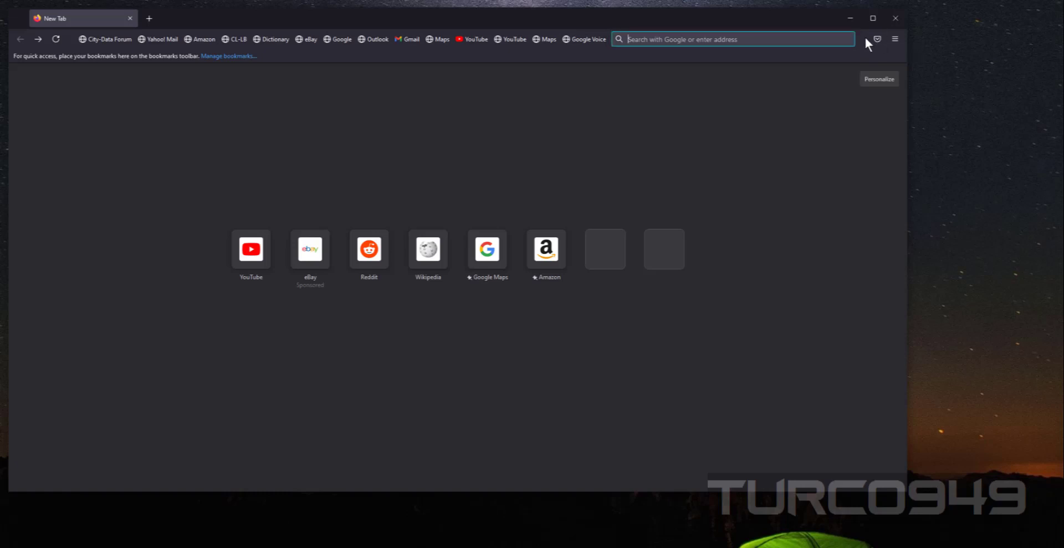
Reopen toolbar customization and set the separate bookmarks toolbar to Never Show.
{"action": "right_click", "coordinate": [865, 37]}
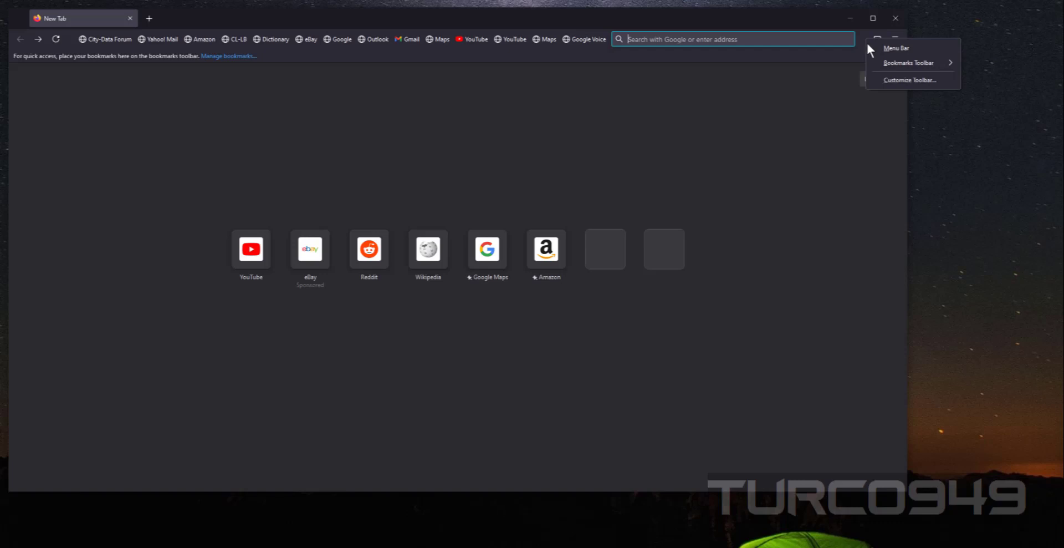
{"action": "mouse_move", "coordinate": [903, 66]}
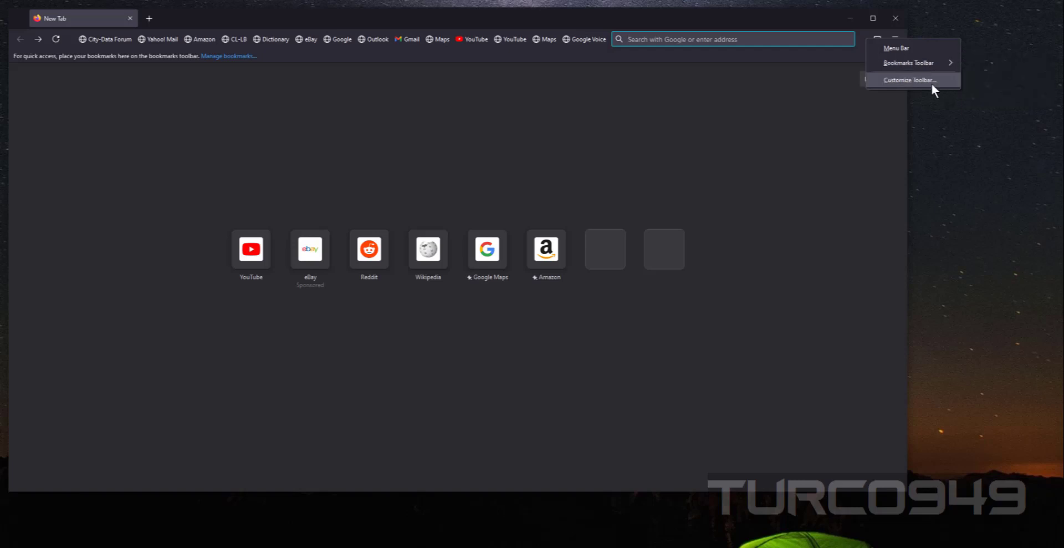
{"action": "left_click", "coordinate": [914, 80]}
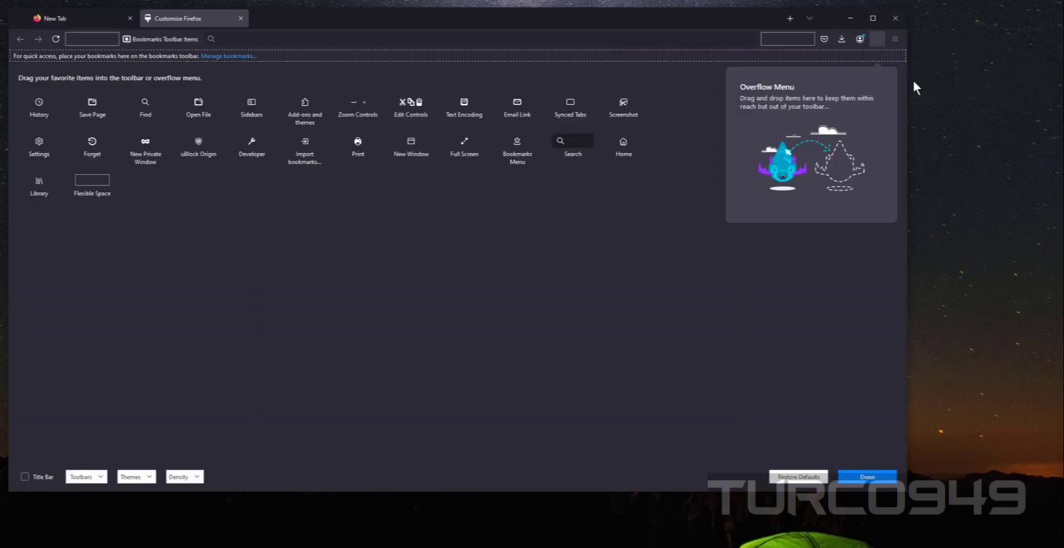
{"action": "left_click", "coordinate": [103, 476]}
{"action": "mouse_move", "coordinate": [109, 509]}
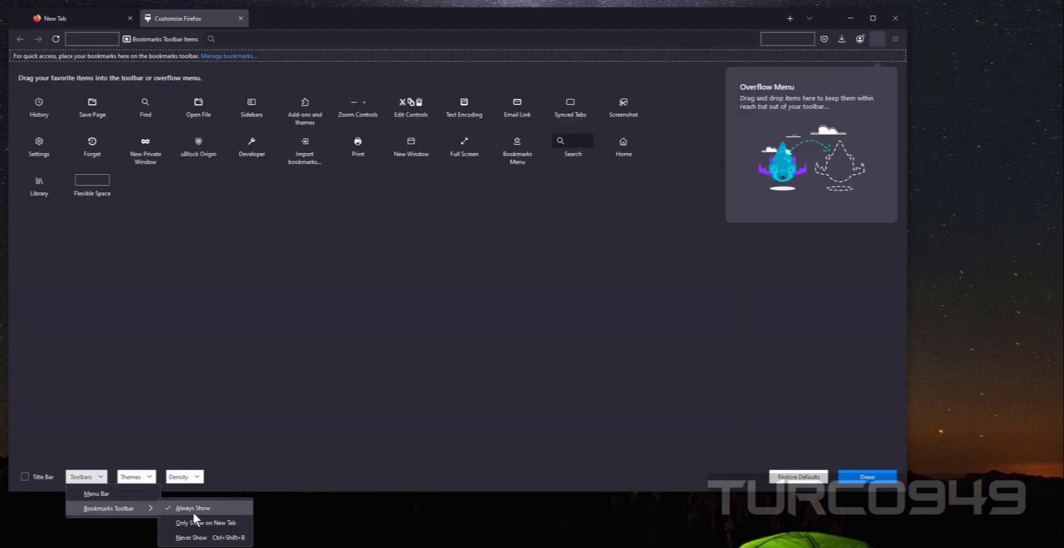
{"action": "left_click", "coordinate": [191, 537]}
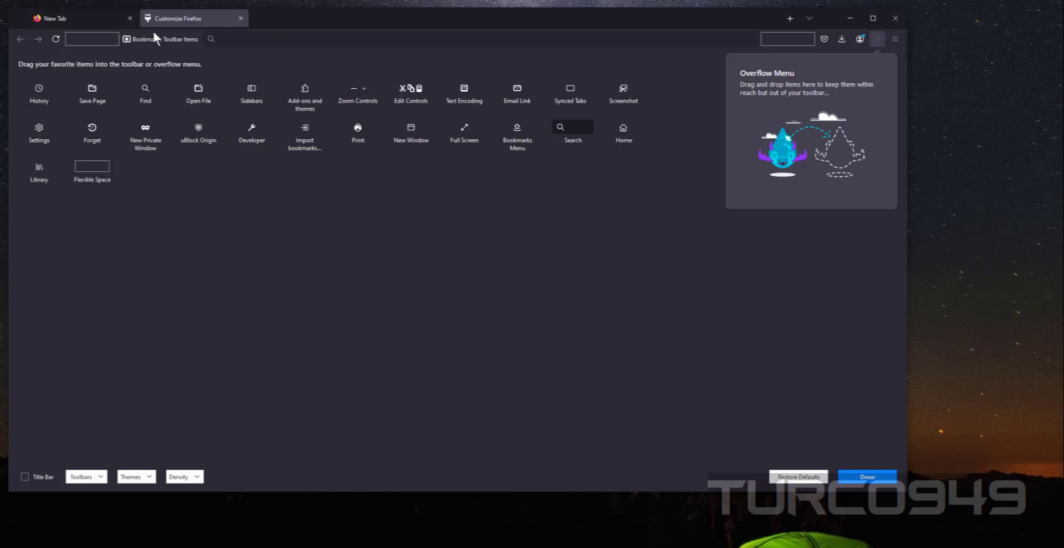
Try the Title Bar option, turn it back off, and open the density options.
{"action": "left_click", "coordinate": [26, 475]}
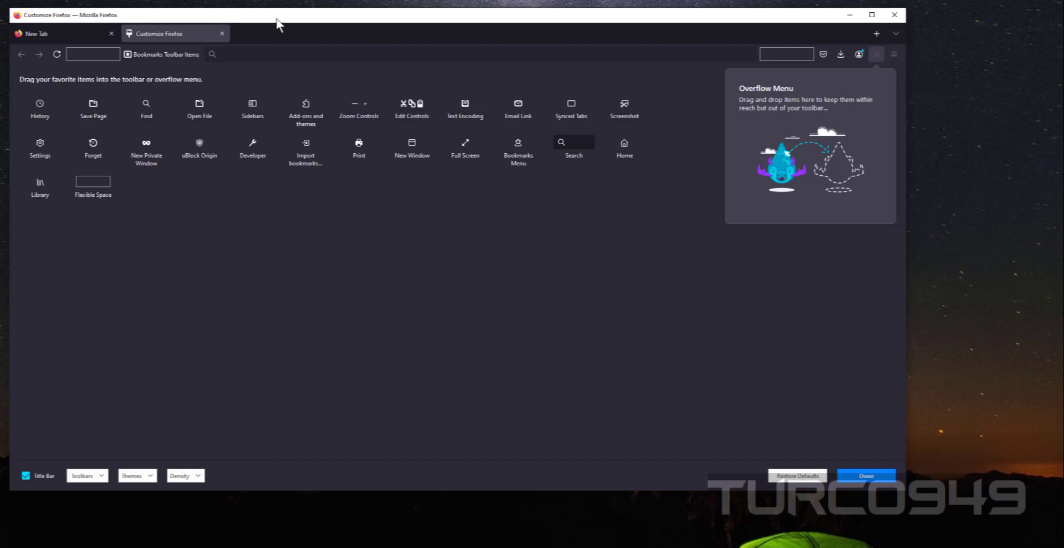
{"action": "left_click", "coordinate": [25, 475]}
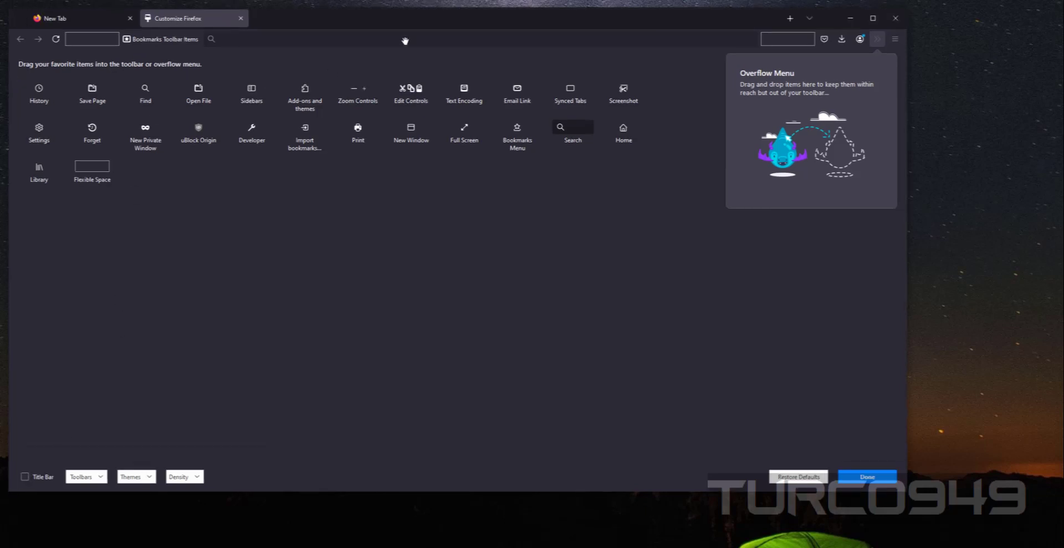
{"action": "left_click", "coordinate": [198, 478]}
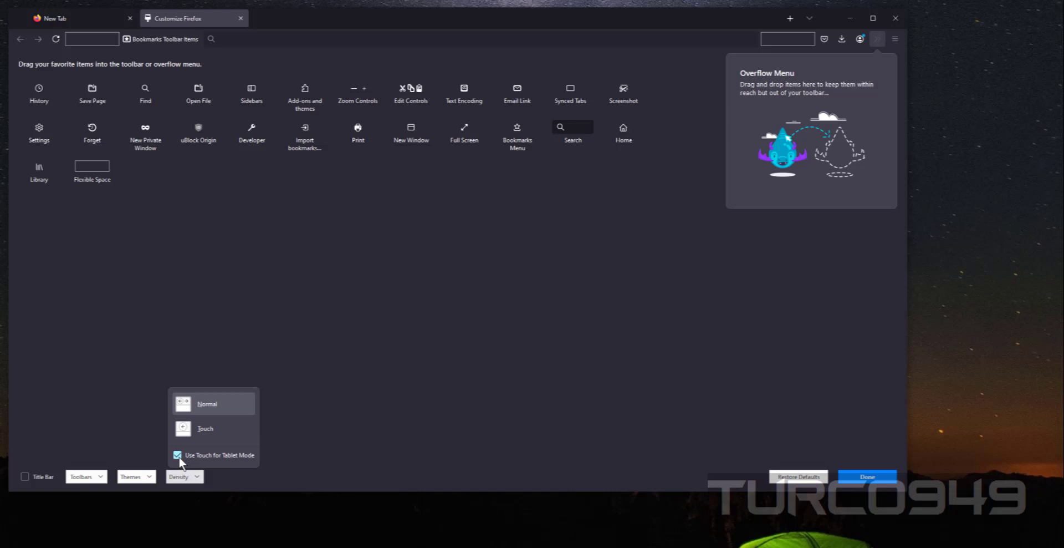
Apply the Northern Lake FT theme and finish customizing the toolbar.
{"action": "left_click", "coordinate": [150, 480]}
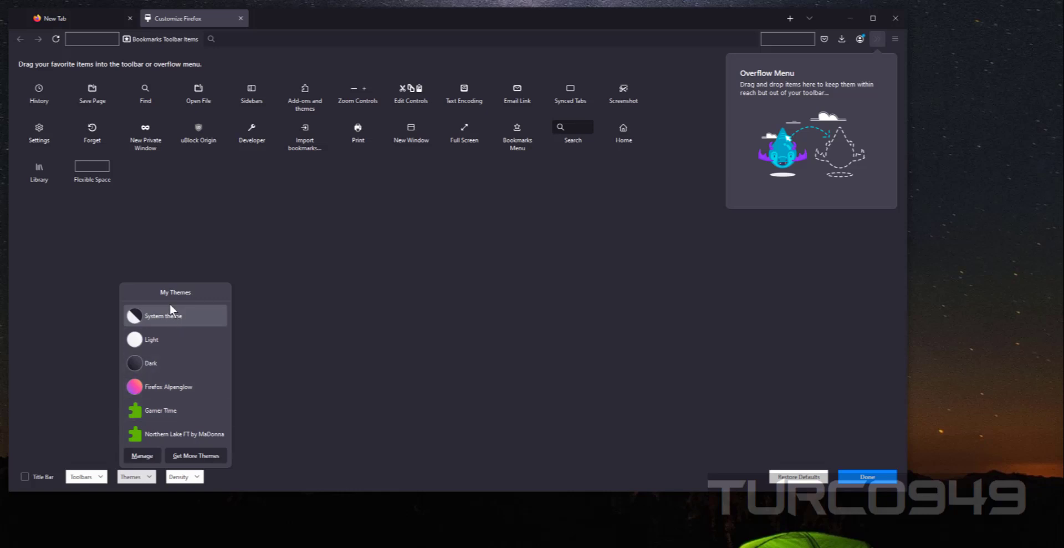
{"action": "left_click", "coordinate": [162, 435]}
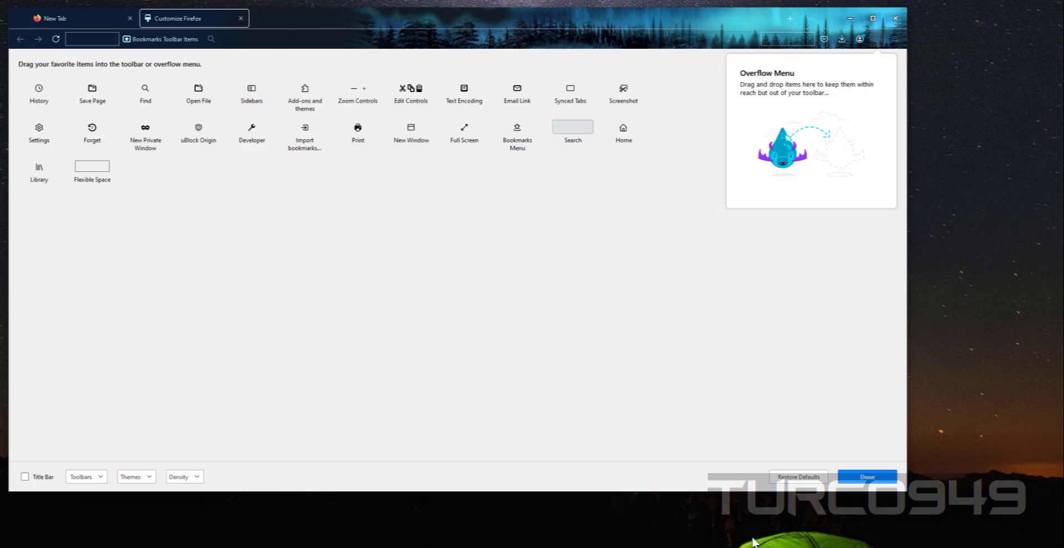
{"action": "left_click", "coordinate": [878, 478]}
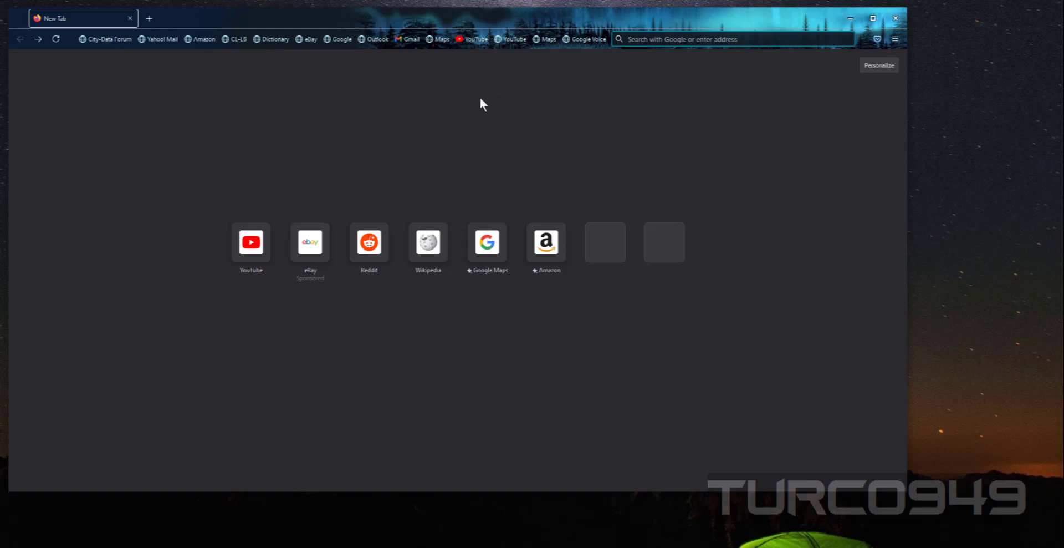
Open the add-ons manager, look through the installed and recommended themes, and switch to the Extensions list.
{"action": "right_click", "coordinate": [867, 40]}
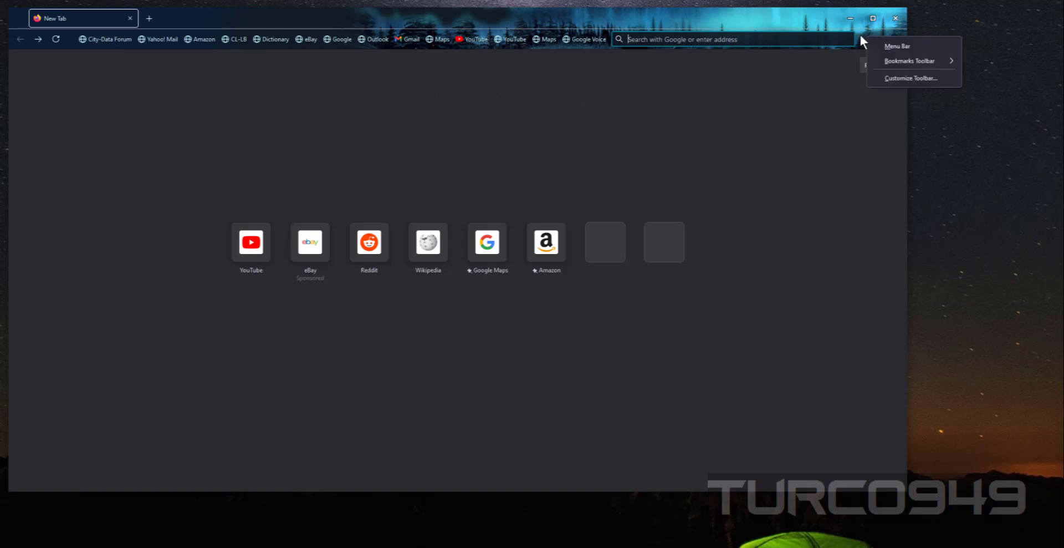
{"action": "left_click", "coordinate": [797, 25]}
{"action": "left_click", "coordinate": [895, 39]}
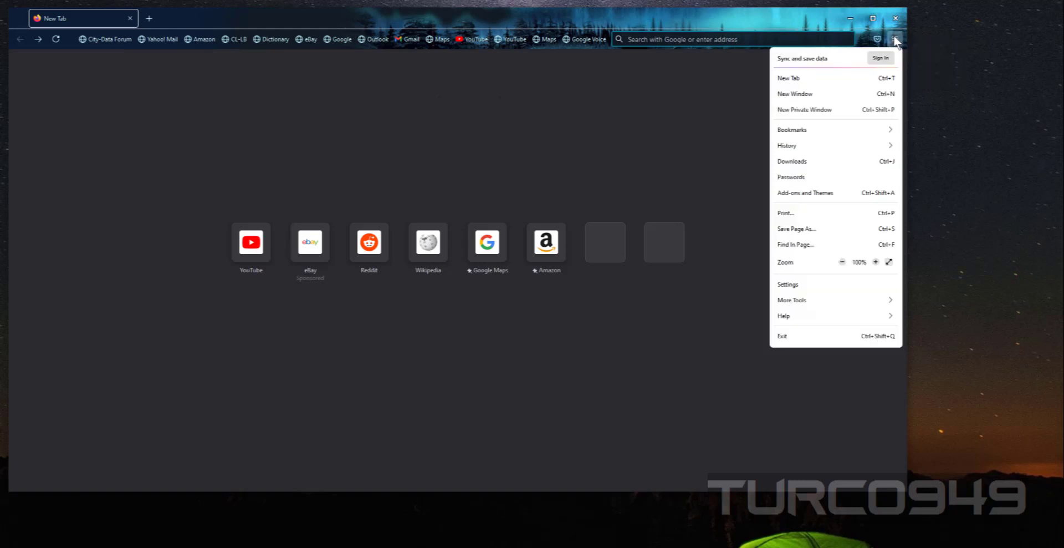
{"action": "left_click", "coordinate": [796, 194]}
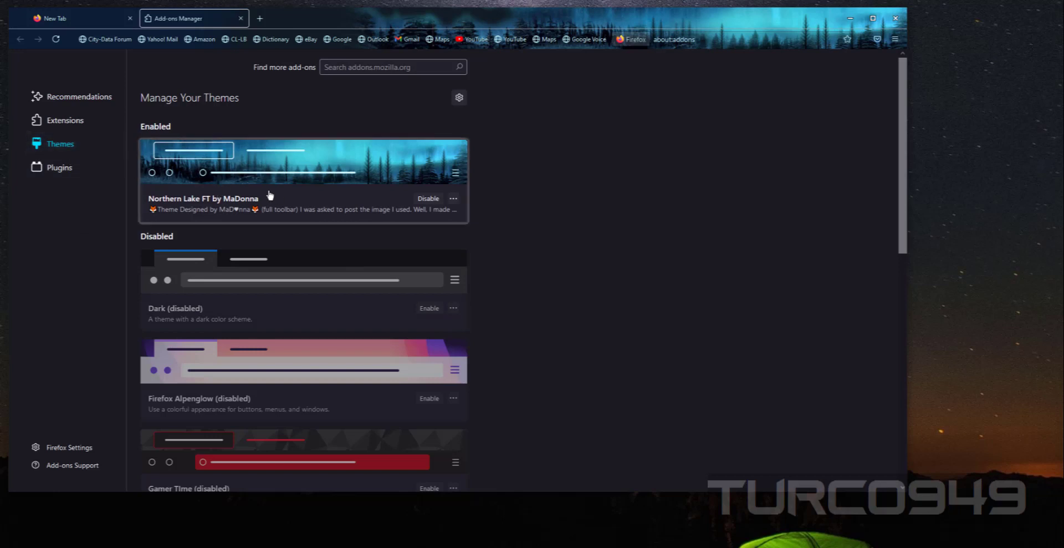
{"action": "scroll", "coordinate": [270, 194], "scroll_direction": "down", "scroll_amount": 9}
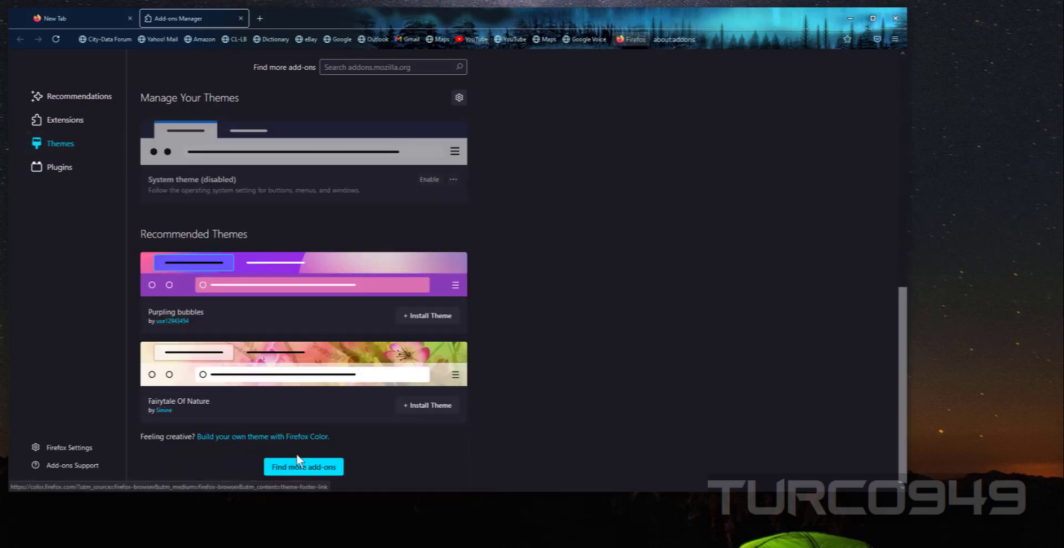
{"action": "left_click", "coordinate": [67, 121]}
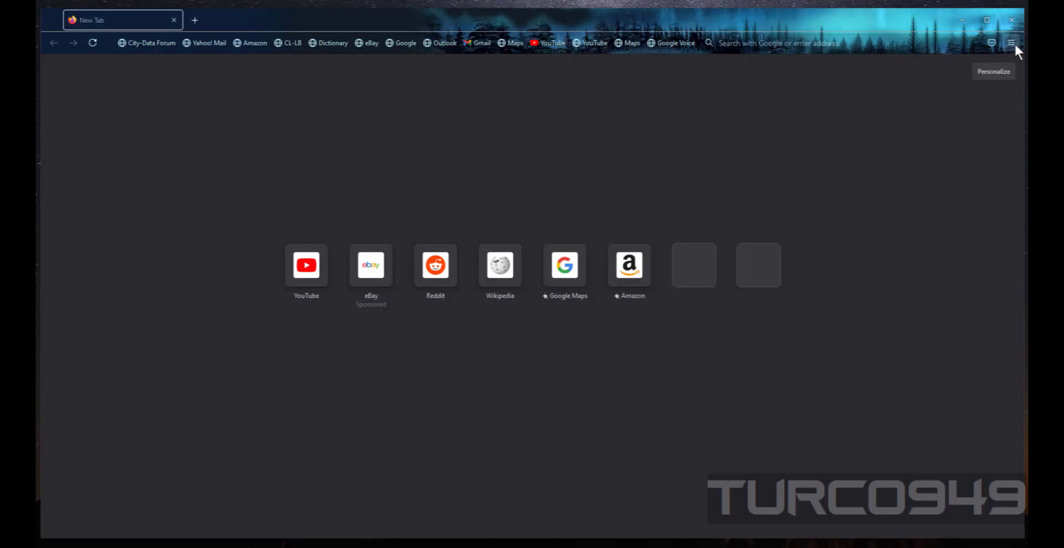
Open the browser settings and review the Privacy & Security options, from tracking protection through permissions to data collection.
{"action": "left_click", "coordinate": [1012, 43]}
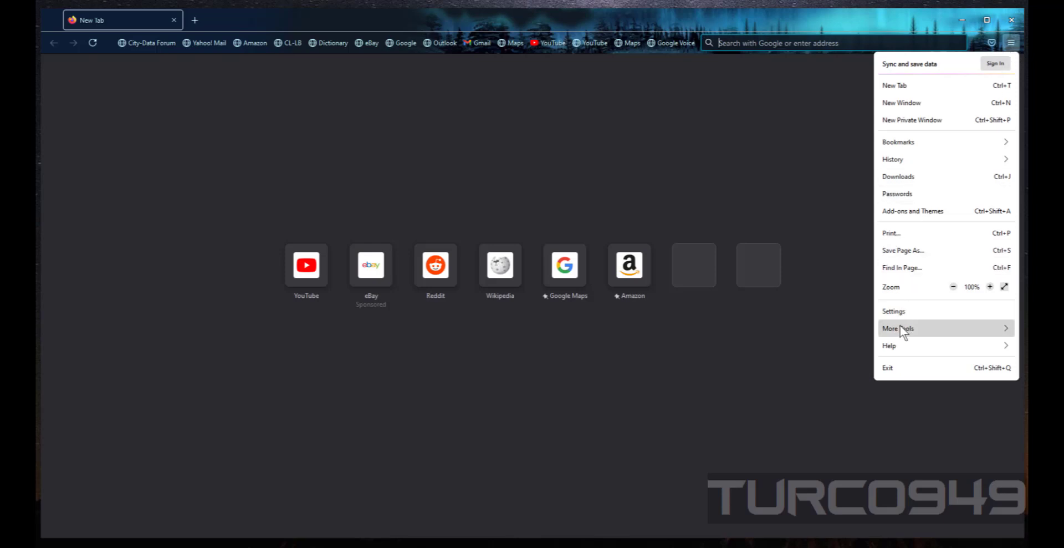
{"action": "left_click", "coordinate": [902, 311]}
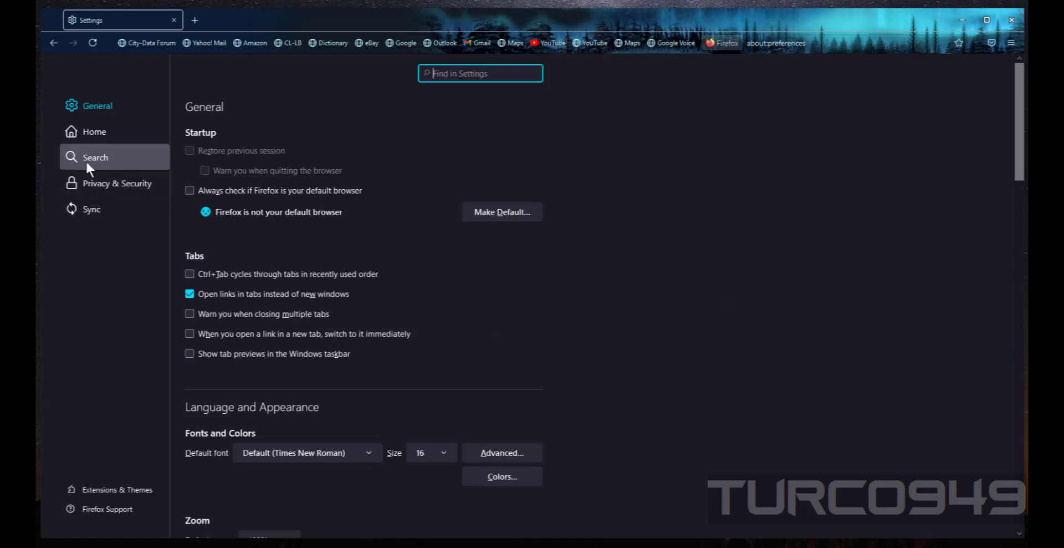
{"action": "left_click", "coordinate": [118, 189]}
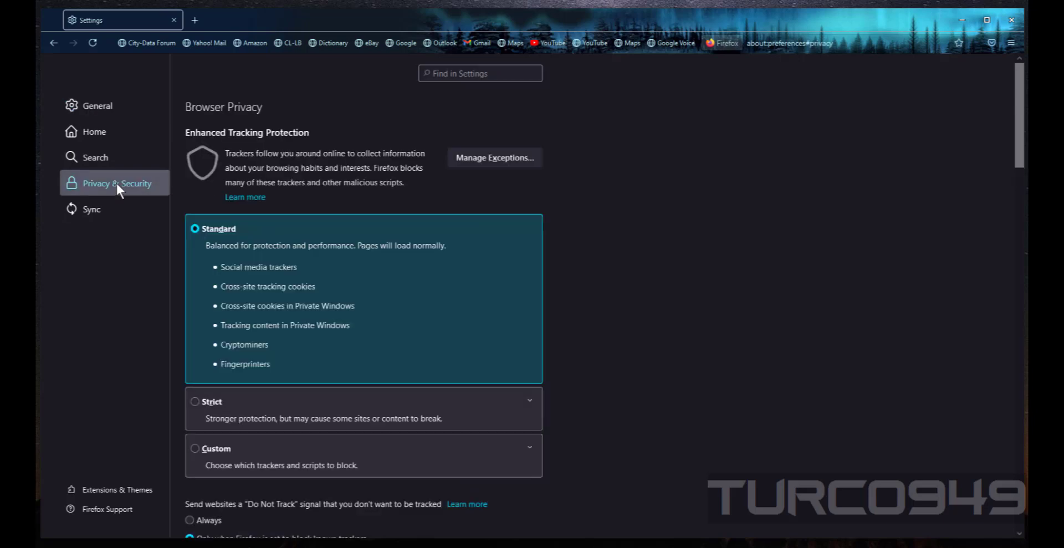
{"action": "scroll", "coordinate": [227, 216], "scroll_direction": "down", "scroll_amount": 3}
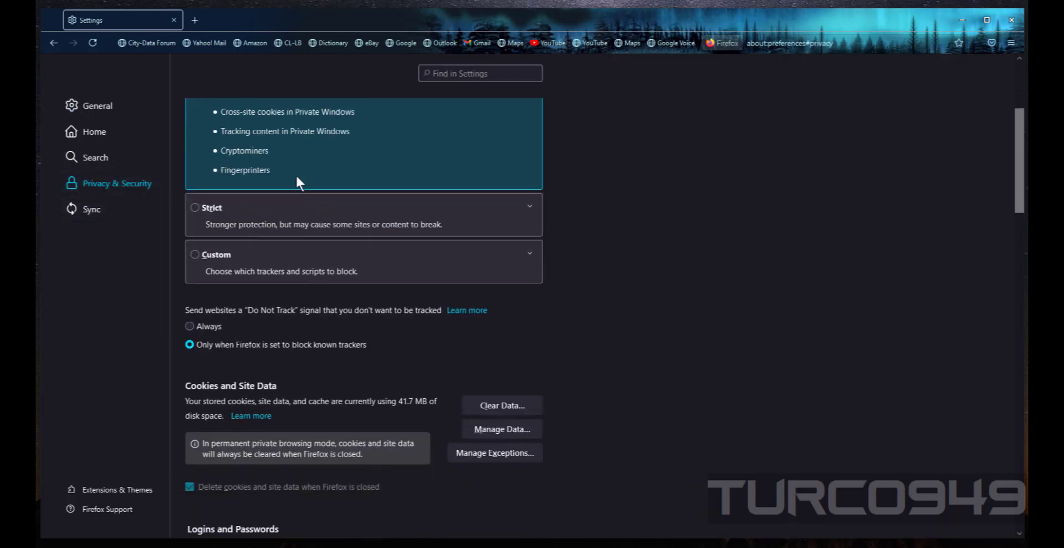
{"action": "scroll", "coordinate": [347, 166], "scroll_direction": "down", "scroll_amount": 5}
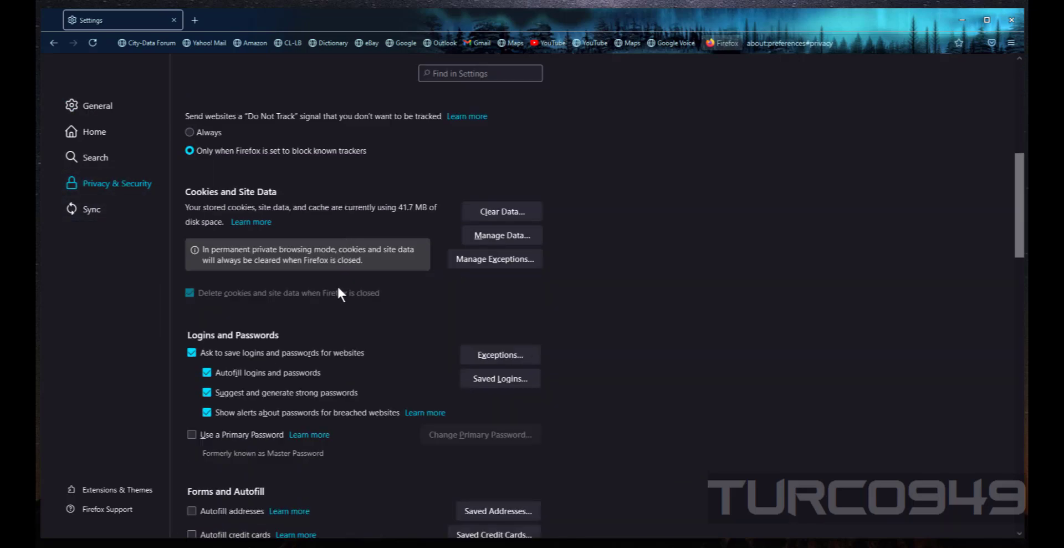
{"action": "scroll", "coordinate": [323, 321], "scroll_direction": "down", "scroll_amount": 8}
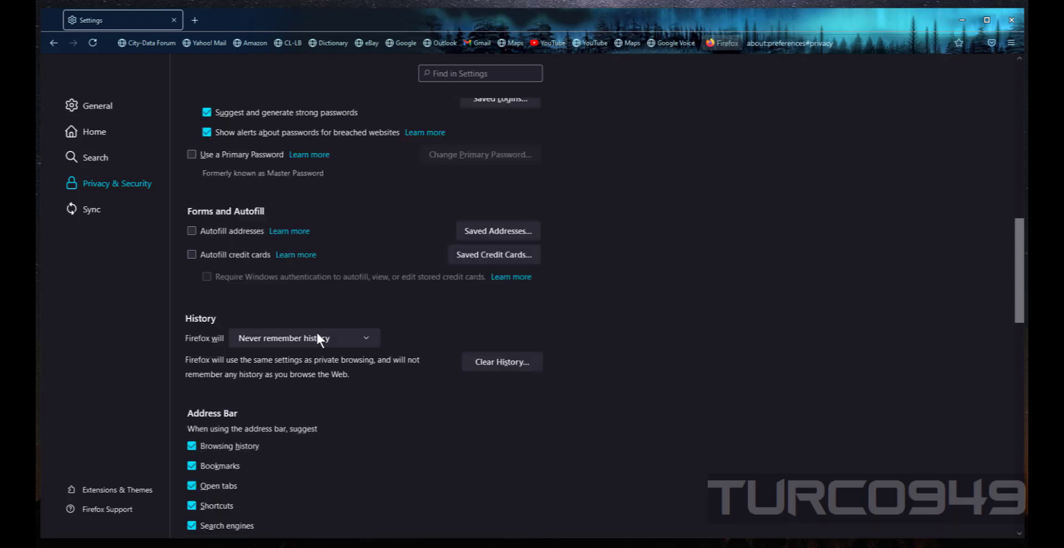
{"action": "scroll", "coordinate": [282, 332], "scroll_direction": "down", "scroll_amount": 5}
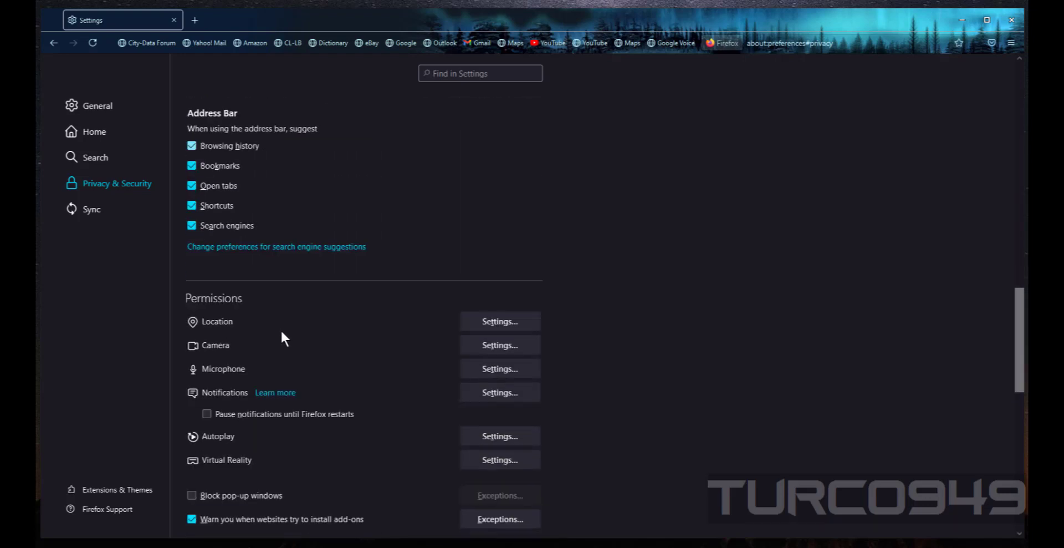
{"action": "scroll", "coordinate": [281, 333], "scroll_direction": "down", "scroll_amount": 3}
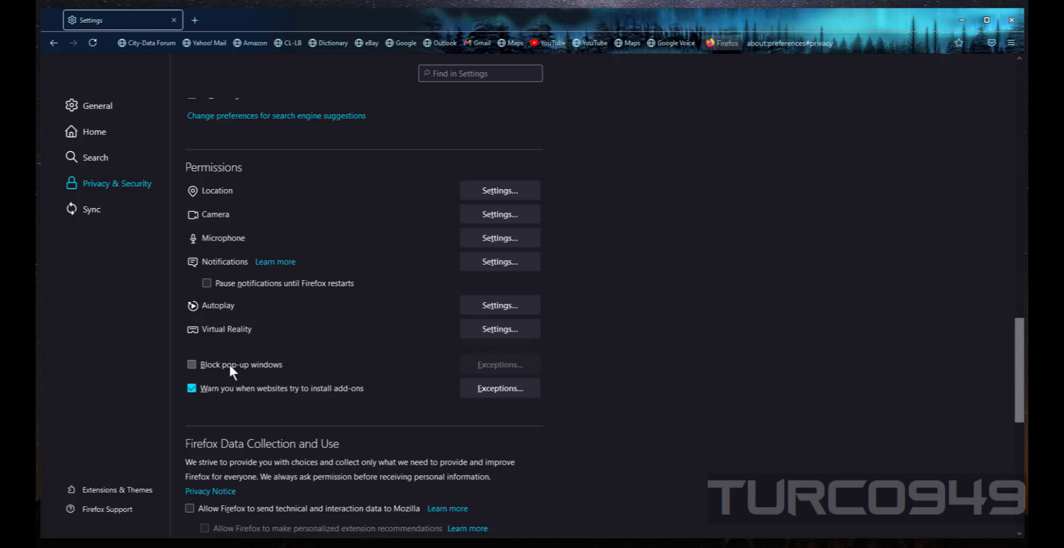
{"action": "scroll", "coordinate": [217, 389], "scroll_direction": "down", "scroll_amount": 3}
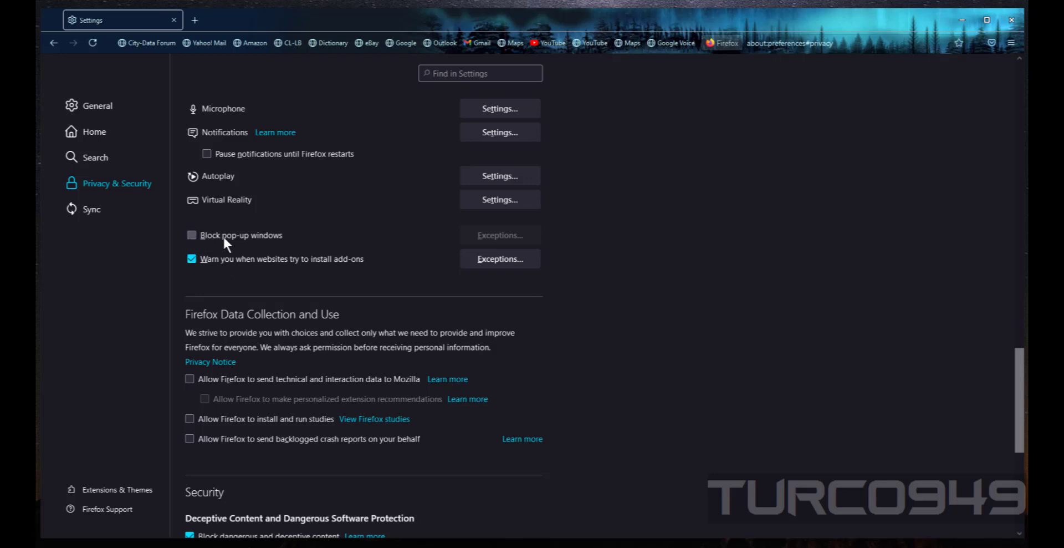
{"action": "scroll", "coordinate": [316, 297], "scroll_direction": "up", "scroll_amount": 3}
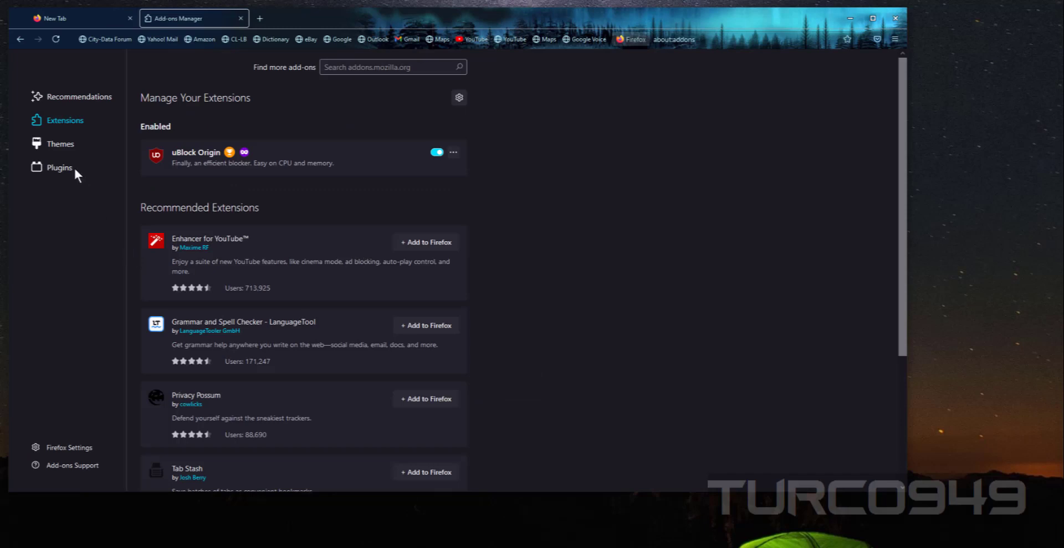
Look through the installed and recommended extensions, and close the Add-ons Manager tab.
{"action": "scroll", "coordinate": [436, 377], "scroll_direction": "down", "scroll_amount": 5}
{"action": "scroll", "coordinate": [441, 380], "scroll_direction": "up", "scroll_amount": 5}
{"action": "left_click", "coordinate": [241, 19]}
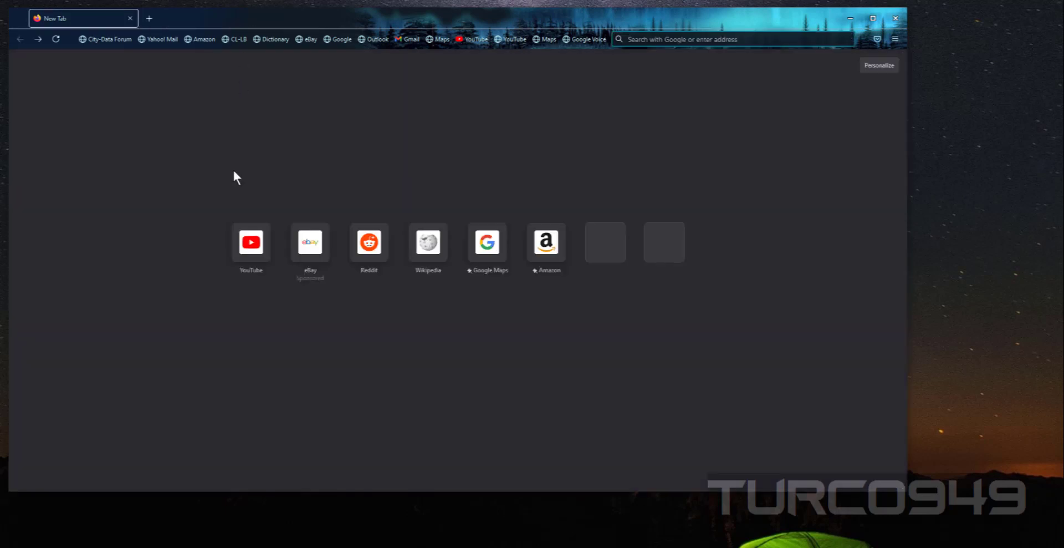